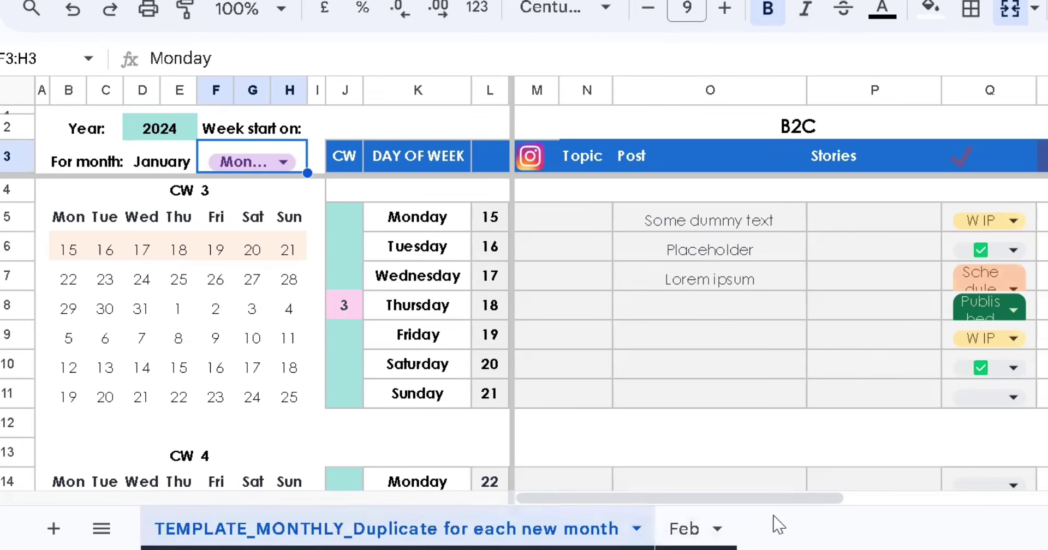
Duplicate the TEMPLATE_MONTHLY sheet and rename the copy Jan
right_click(561, 523)
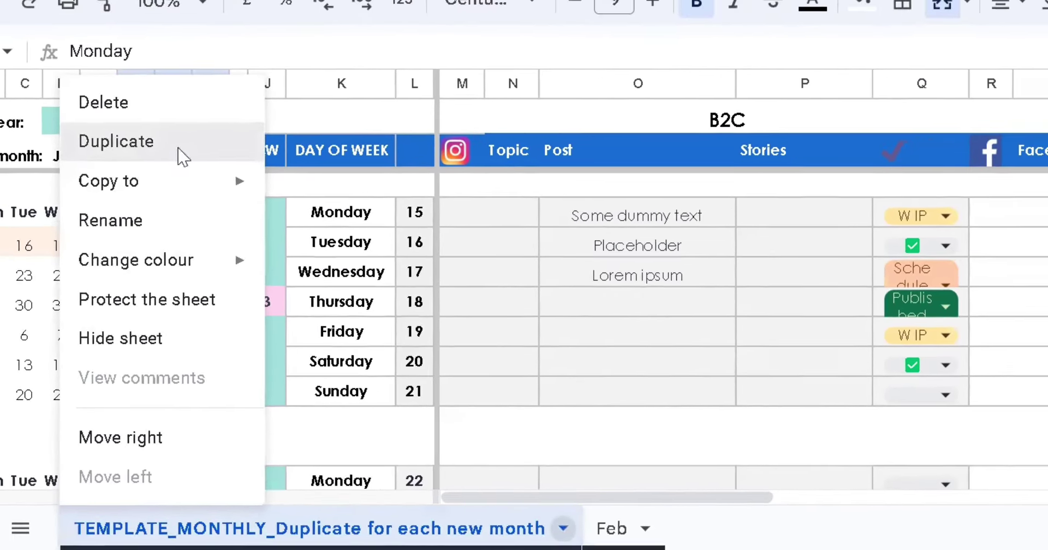
click(243, 112)
double_click(681, 523)
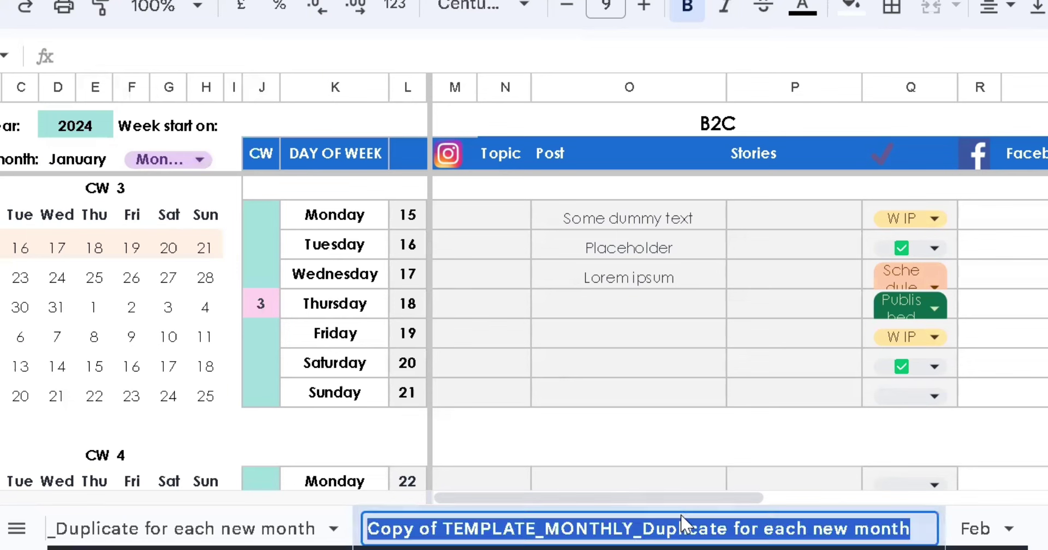
text(Jan)
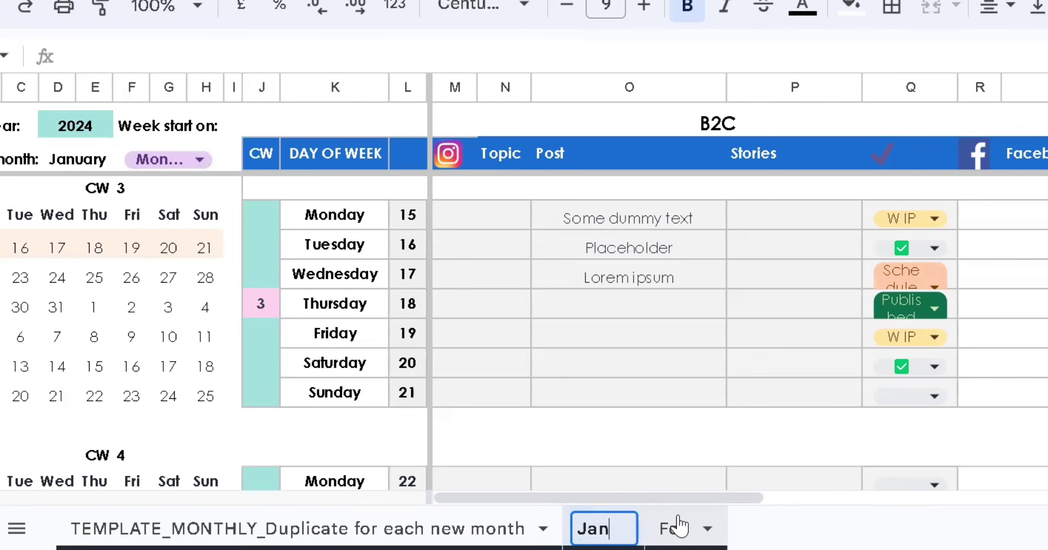
key(Return)
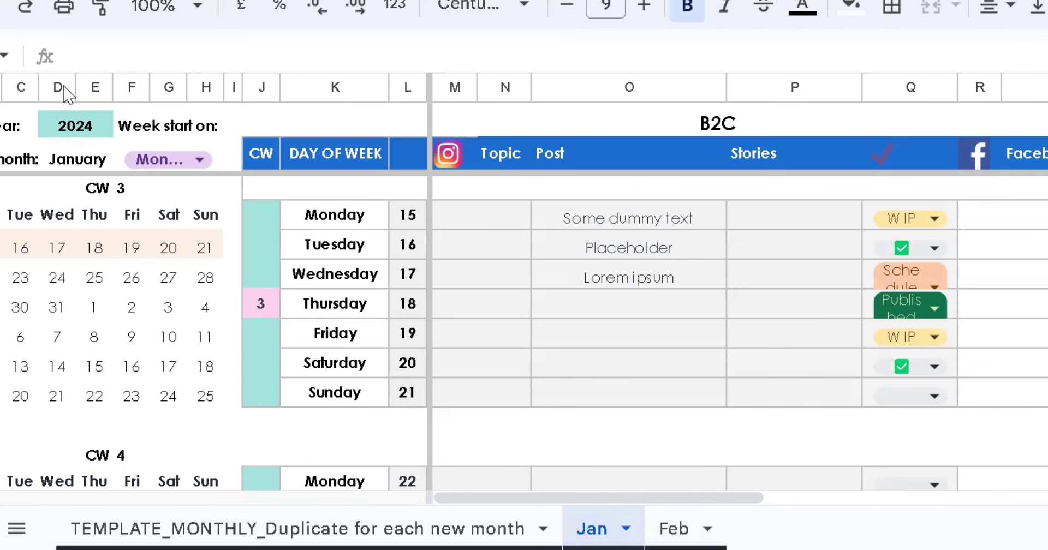
Check the month cell and the week-start options on the Jan sheet, and open the Feb sheet
click(66, 164)
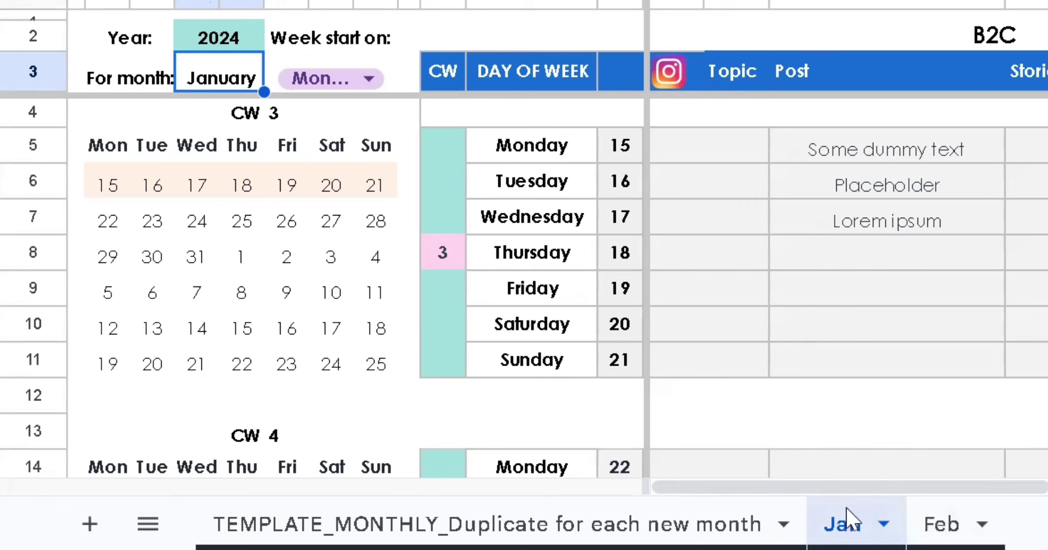
click(362, 78)
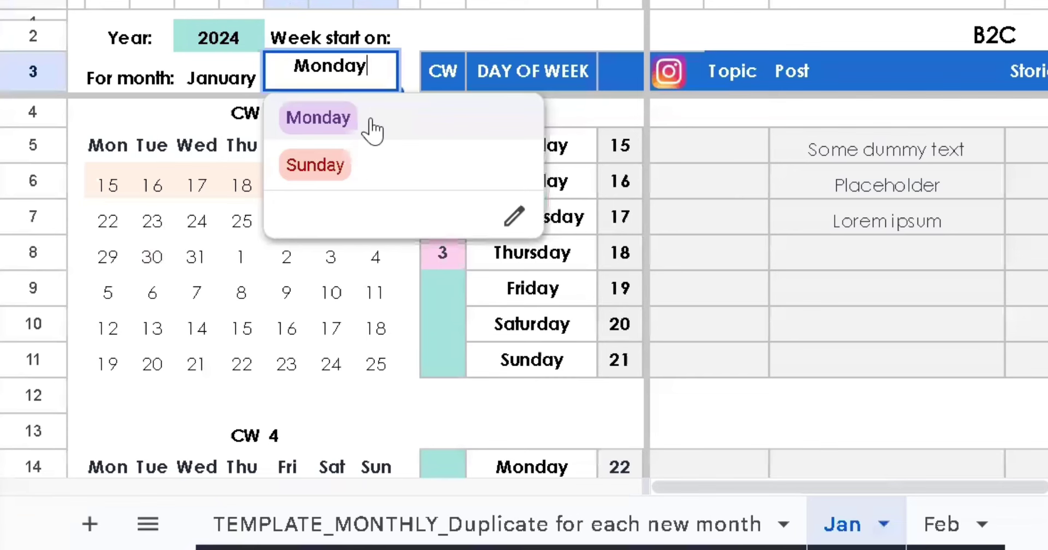
click(710, 144)
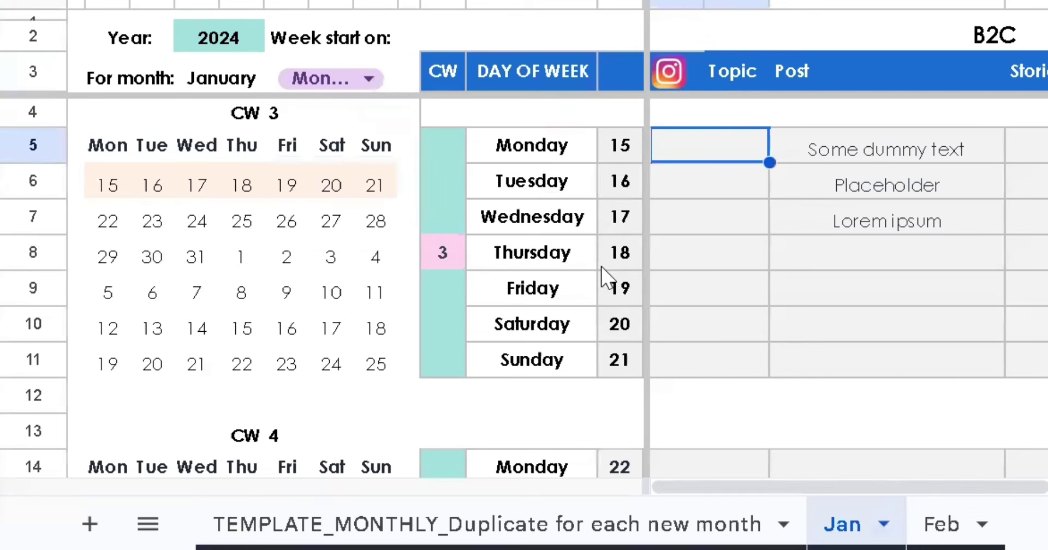
click(940, 521)
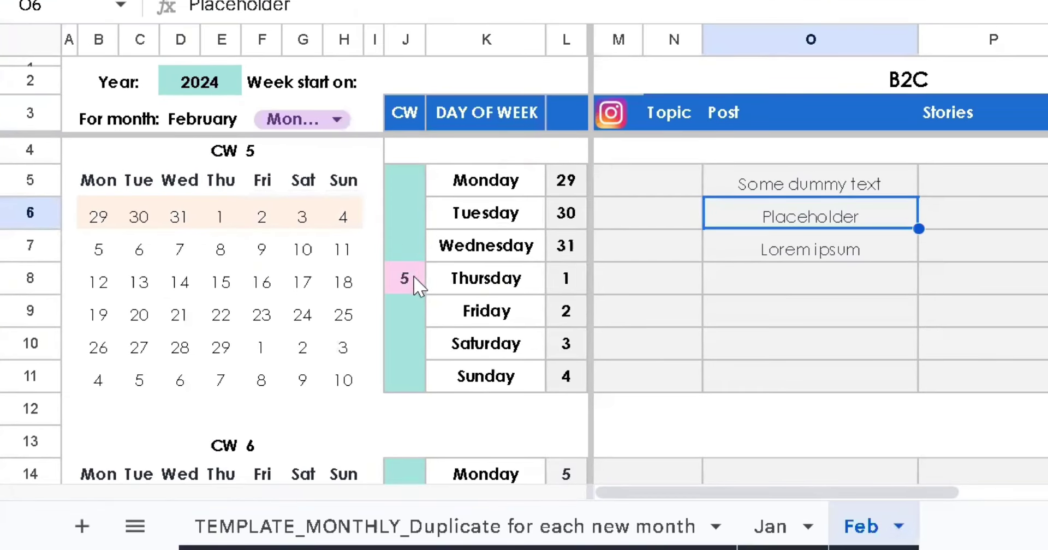
Set the first calendar week number in the Feb sheet's CW column to 6
click(409, 278)
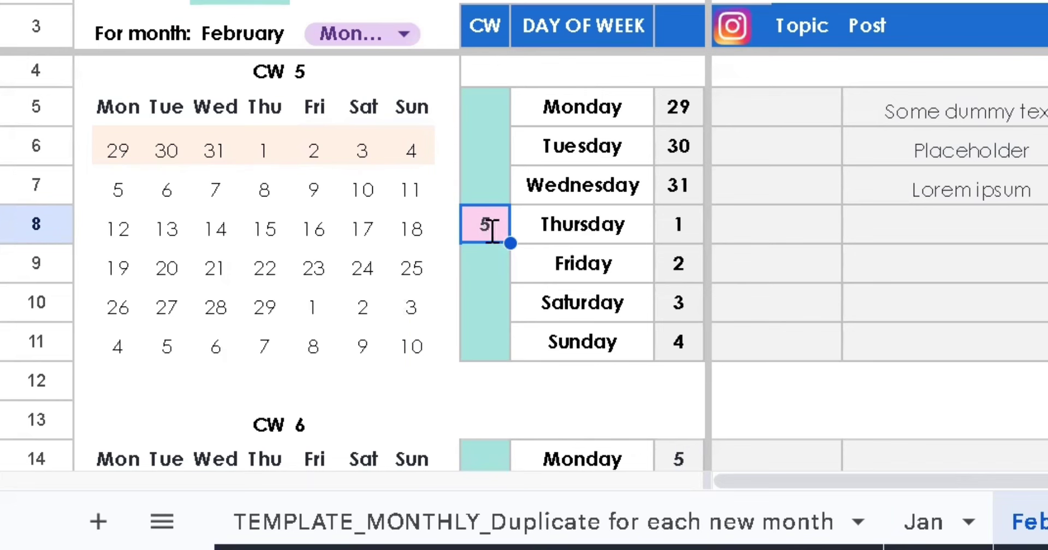
key(Up)
key(Up)
key(Down)
key(Down)
double_click(486, 228)
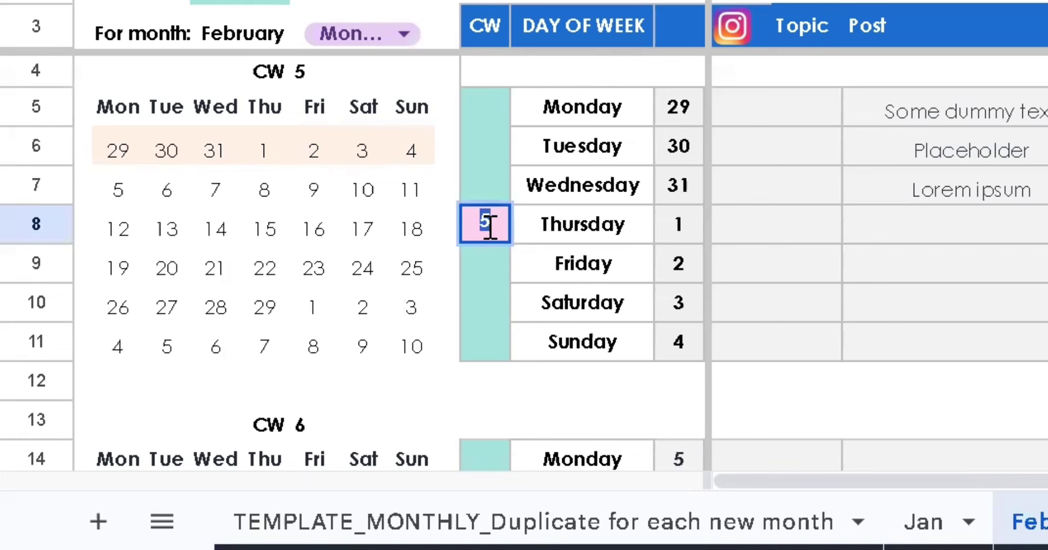
text(6)
key(Return)
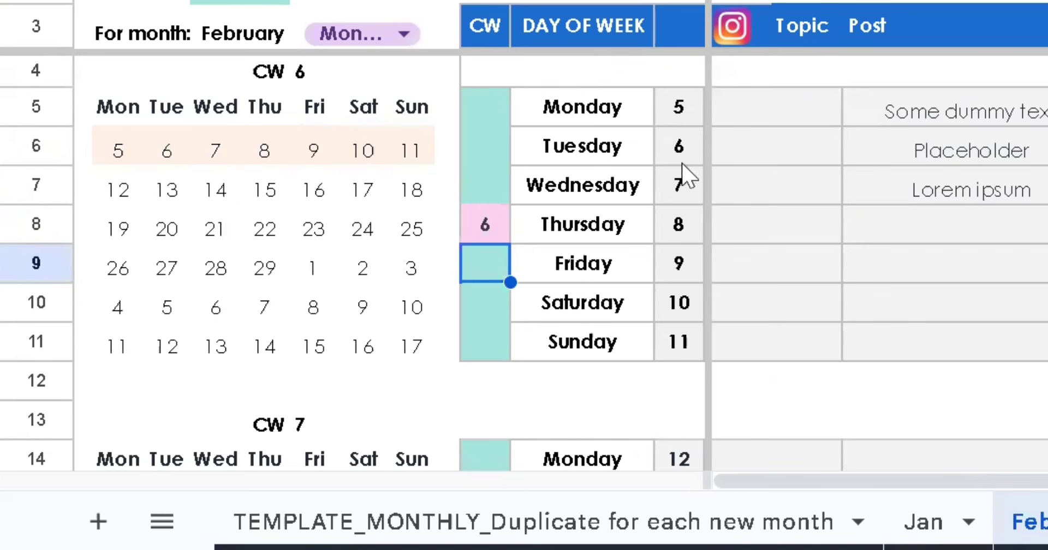
Set the first calendar week number on the Feb sheet to 7
double_click(491, 222)
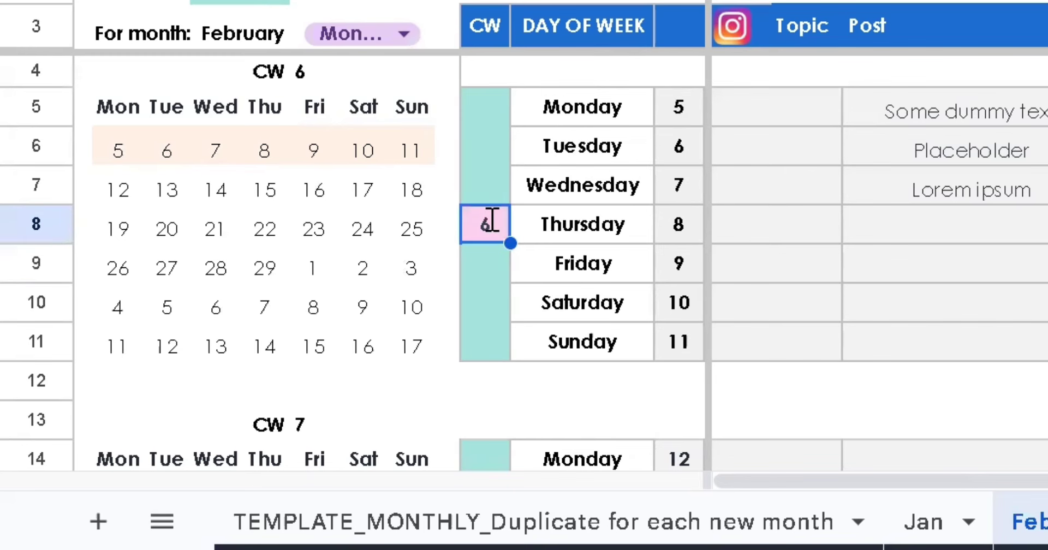
text(7)
key(Return)
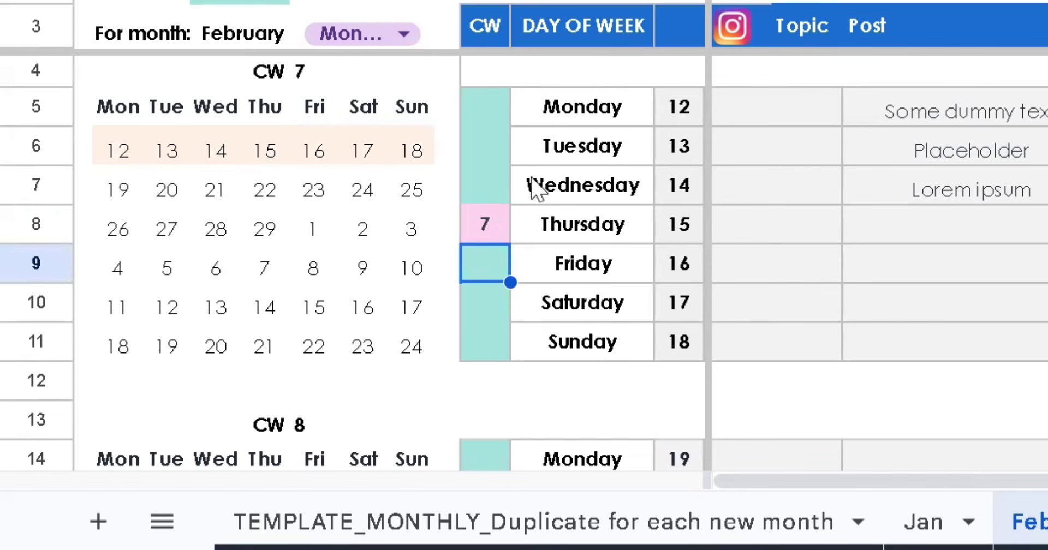
Set the first calendar week number on the Feb sheet to 5
double_click(494, 224)
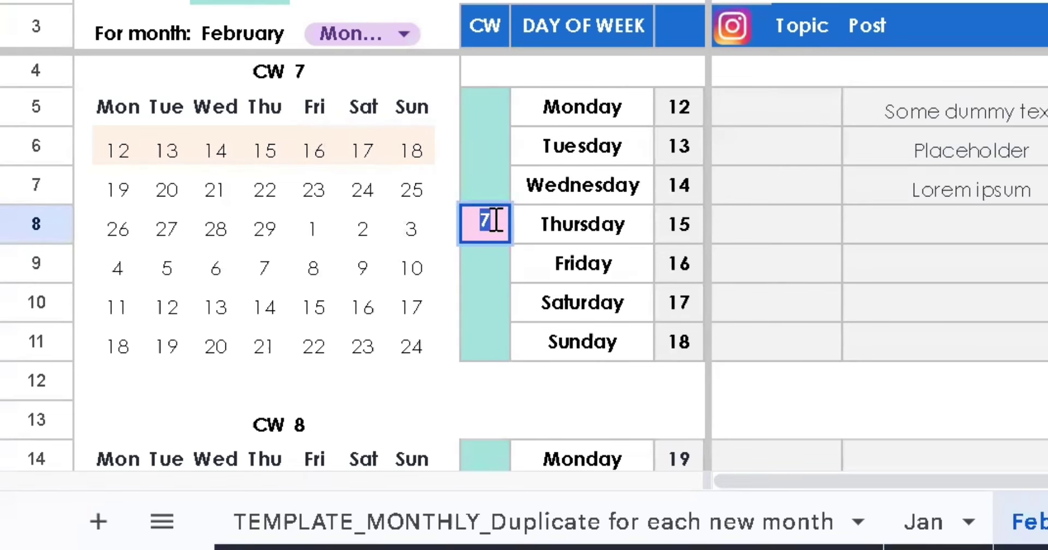
text(5)
key(Return)
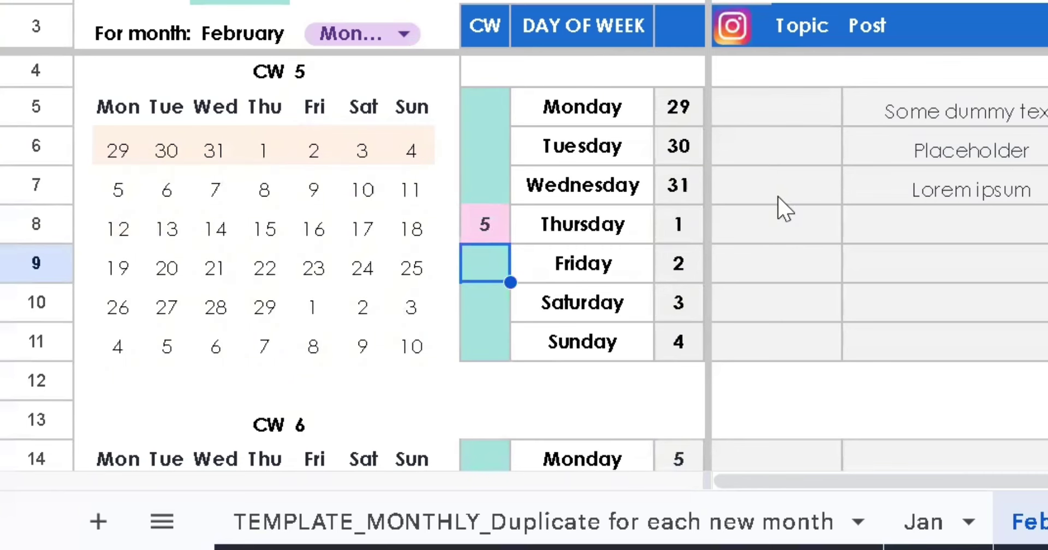
click(777, 197)
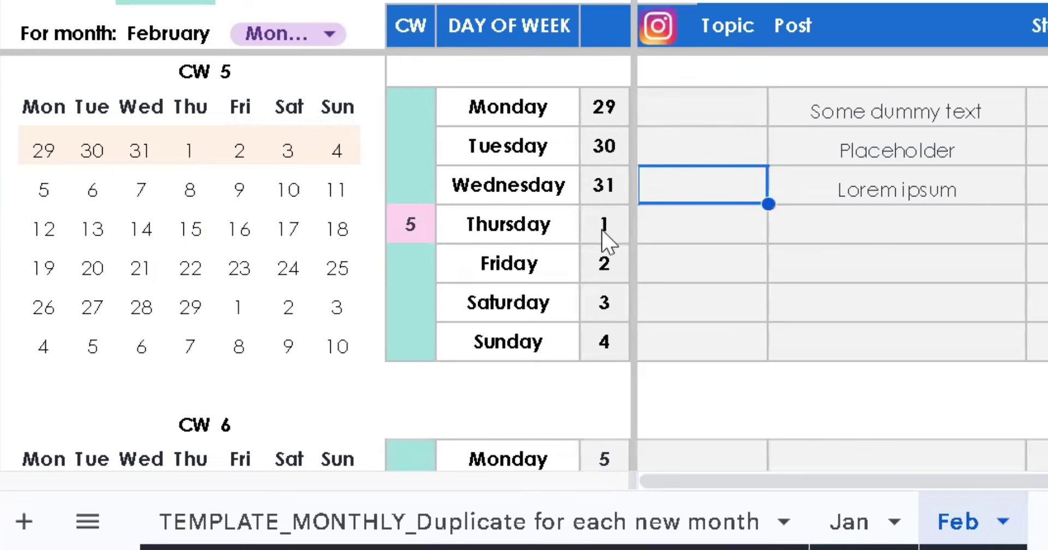
Review the dates and week numbers of all weekly blocks on the Feb sheet, returning to the first week's CW cell
scroll(604, 298, down, 2)
scroll(572, 237, down, 1)
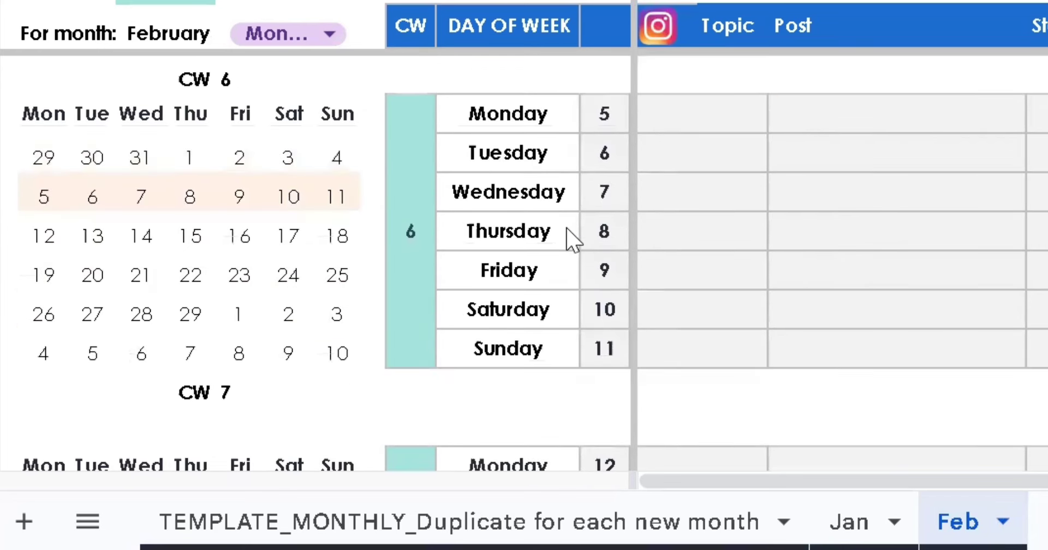
scroll(572, 237, down, 1)
scroll(573, 240, down, 8)
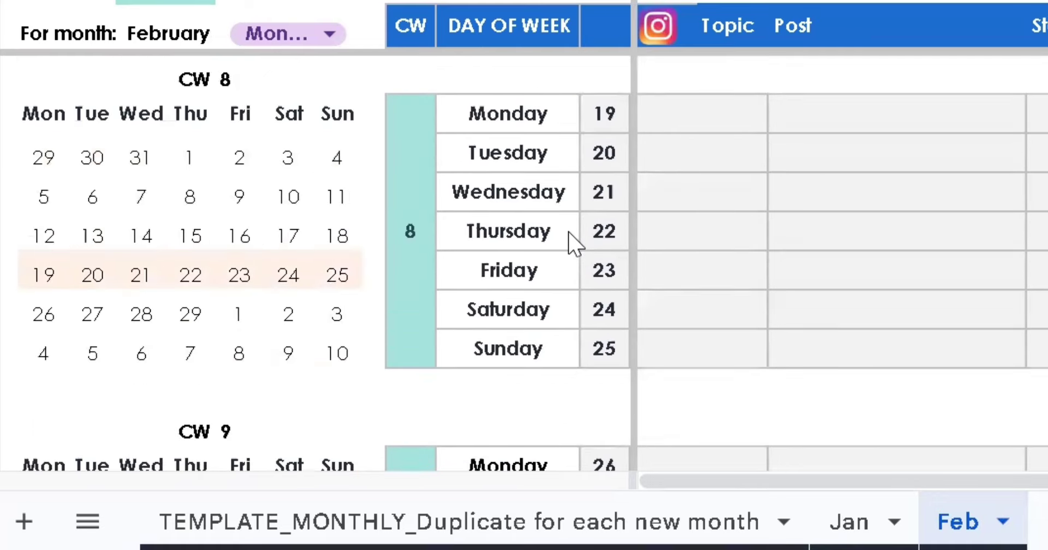
scroll(573, 245, down, 4)
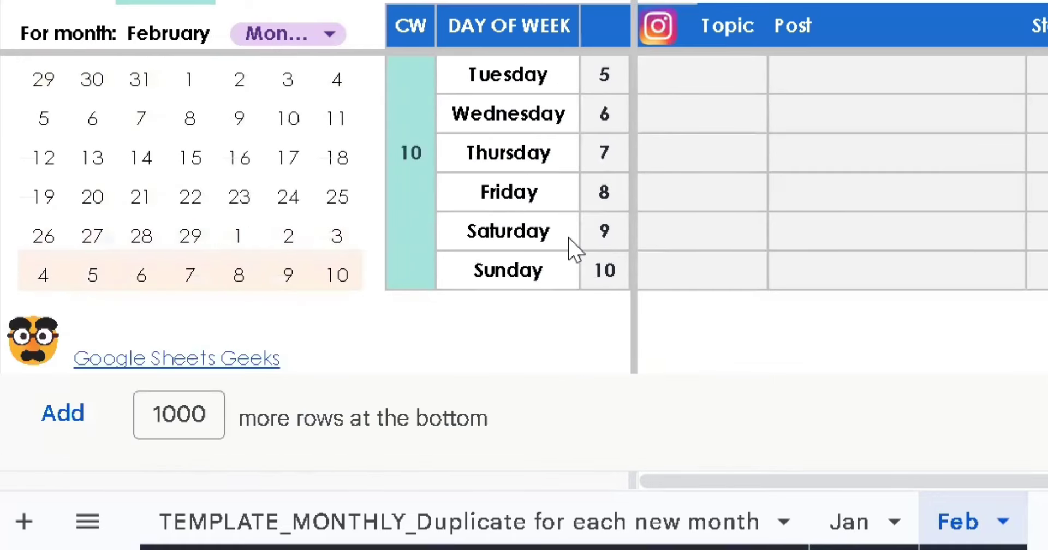
scroll(573, 248, up, 8)
scroll(572, 245, up, 9)
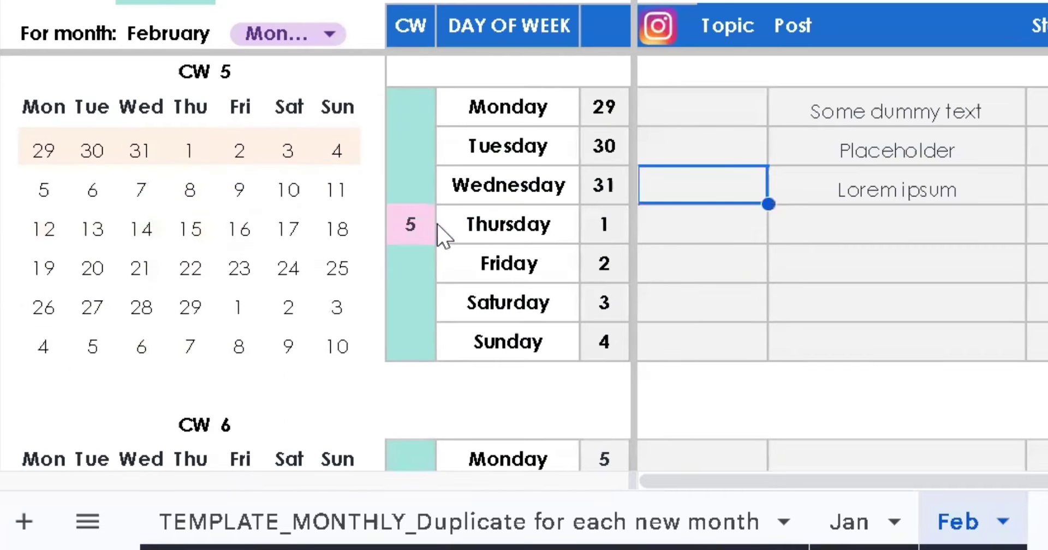
click(416, 229)
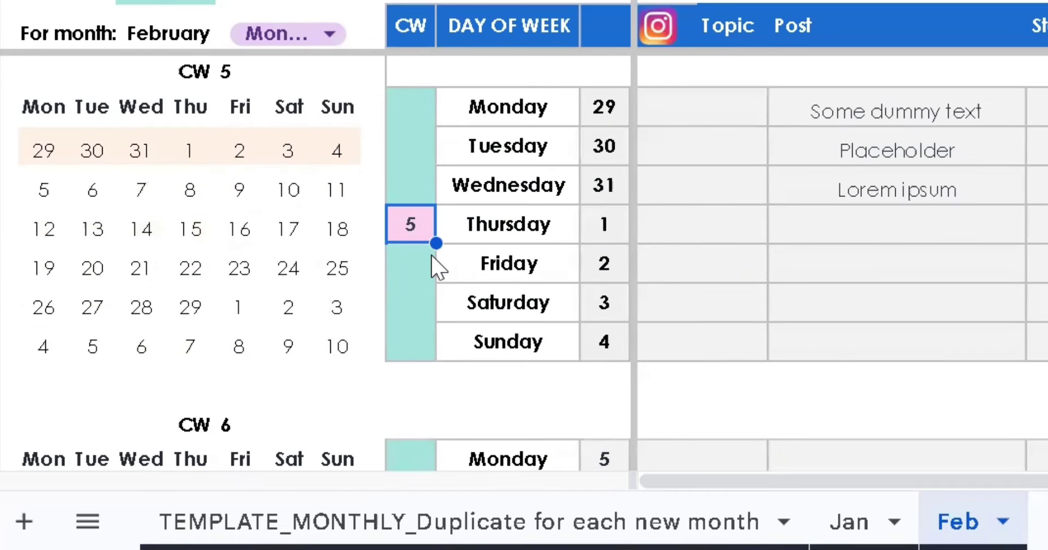
click(732, 117)
click(721, 183)
click(895, 114)
click(864, 151)
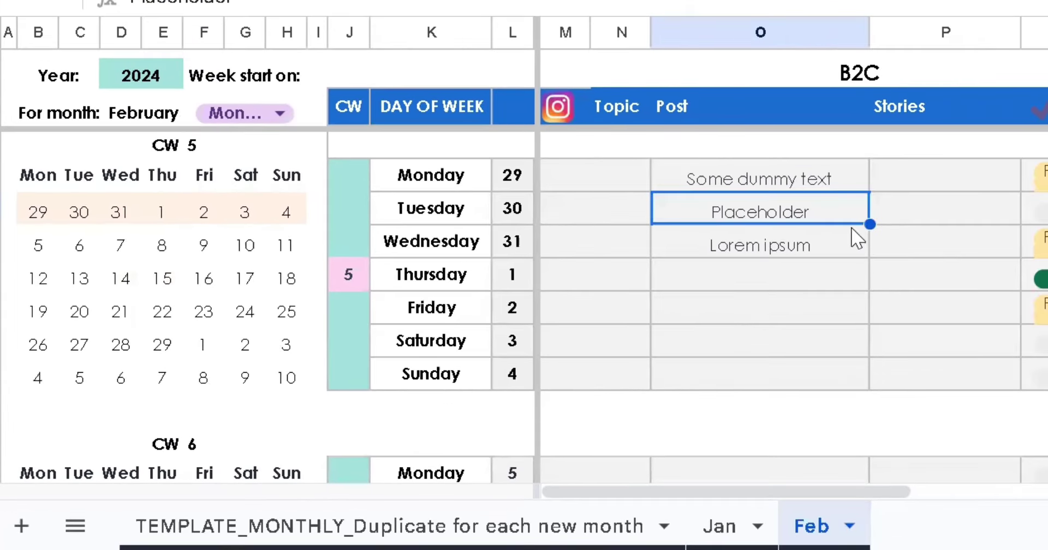
click(923, 185)
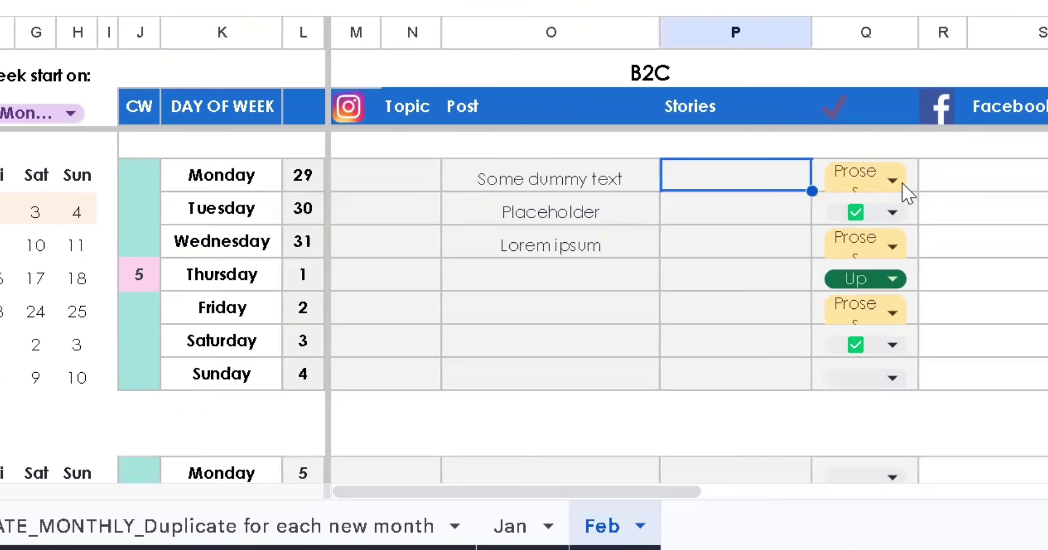
Edit the drop-down items of Monday's Instagram status in cell Q5, renaming the item Up to Done
click(900, 174)
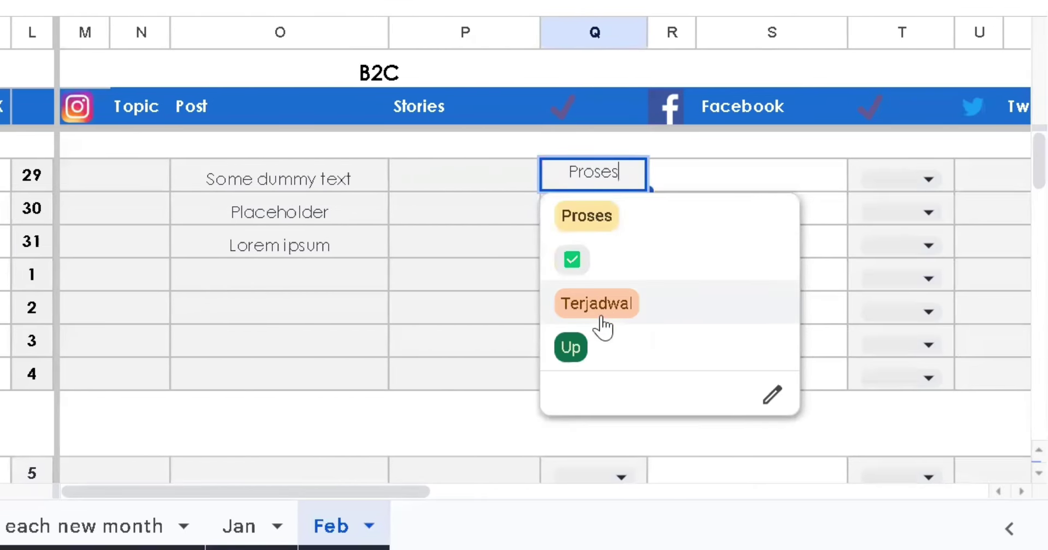
click(773, 398)
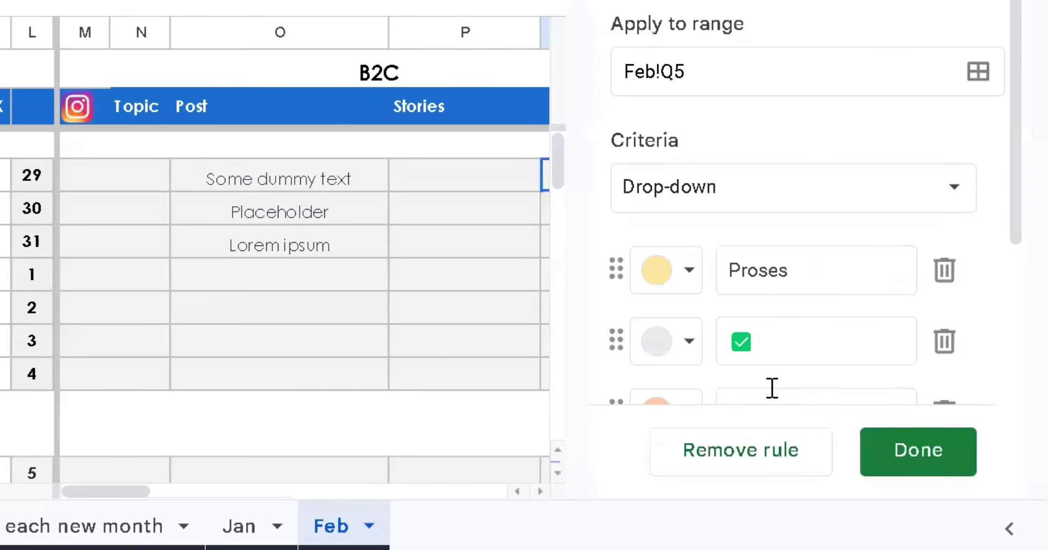
scroll(770, 174, down, 3)
scroll(774, 192, down, 2)
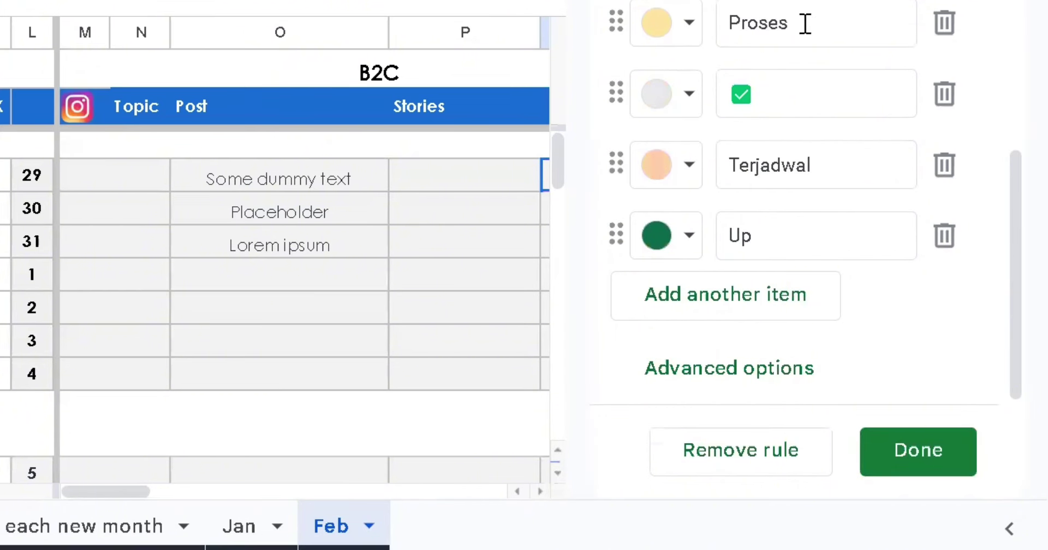
click(792, 169)
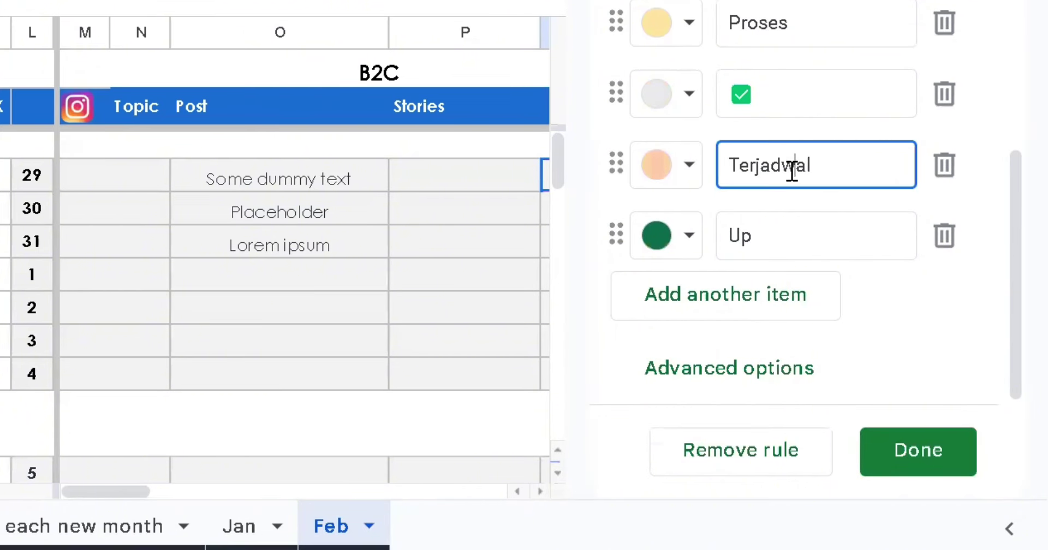
double_click(772, 233)
text(Sudah)
double_click(772, 233)
text(Done)
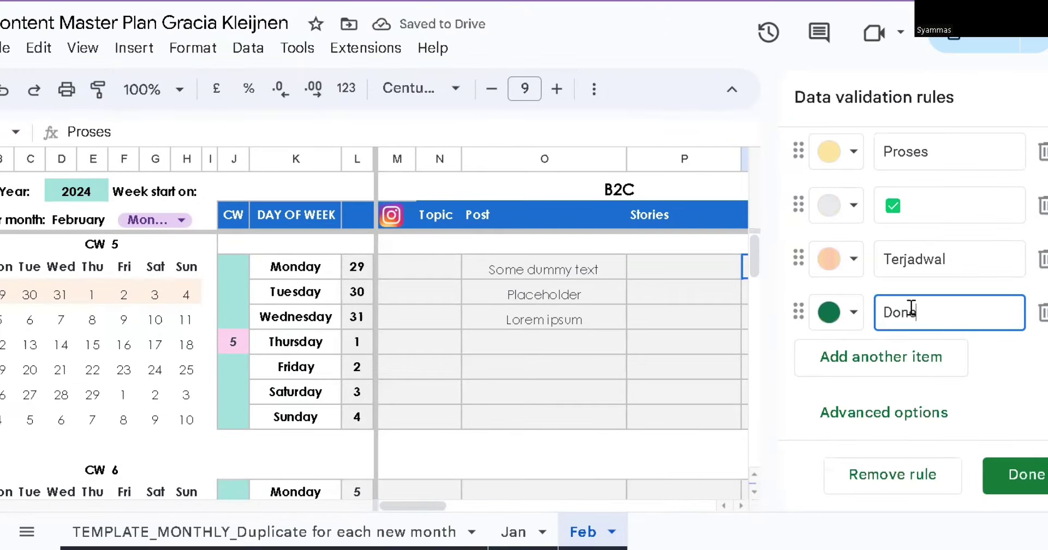
Save the edited drop-down rule and apply it to all other drop-downs with the same properties
click(991, 464)
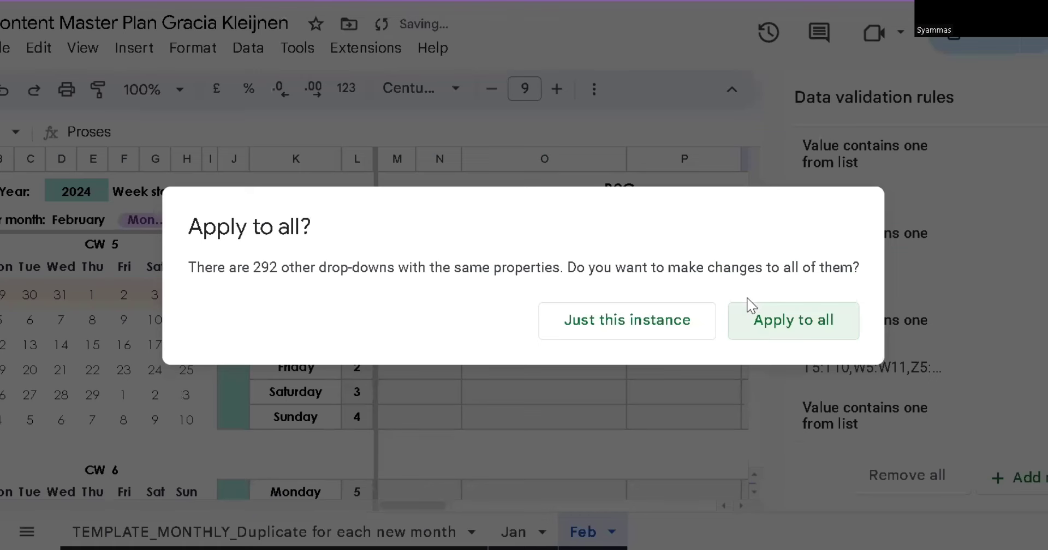
click(780, 325)
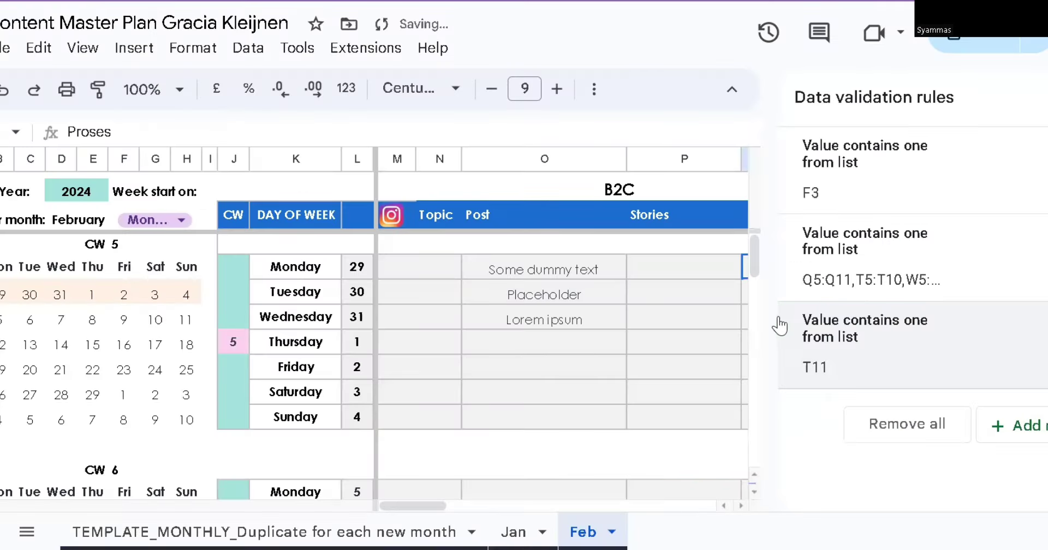
click(683, 300)
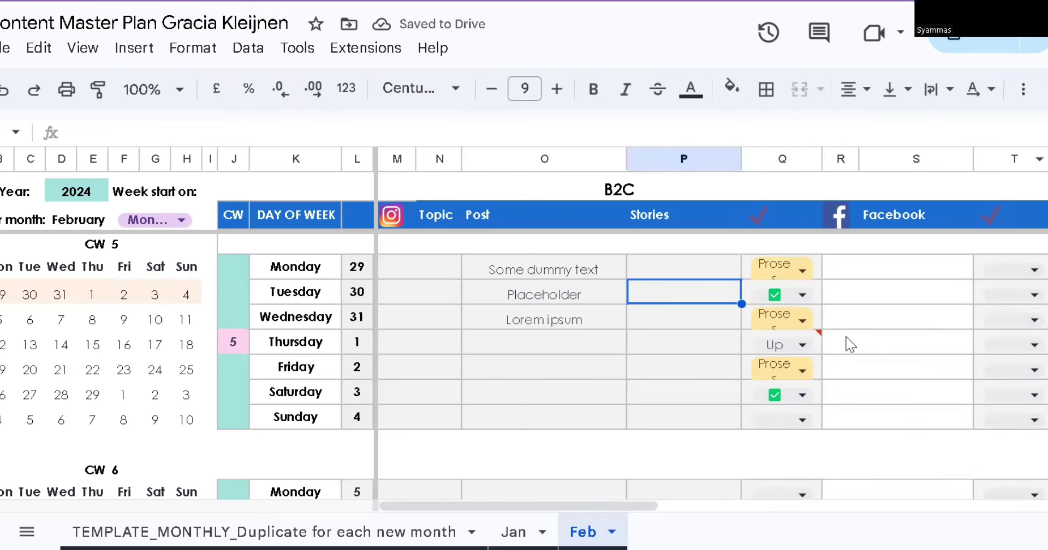
Set the Instagram status for Thursday the 1st to Done
mouse_move(802, 348)
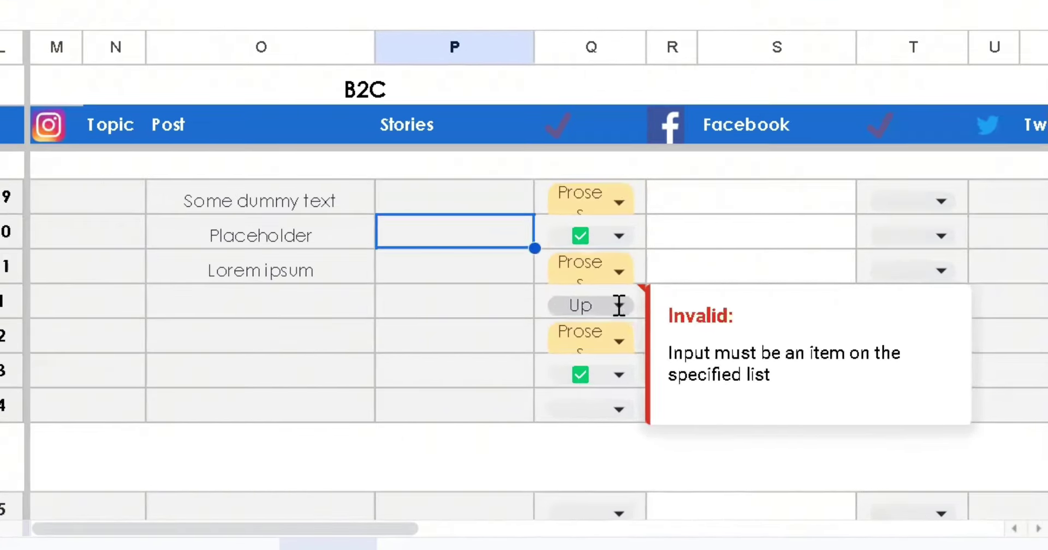
double_click(802, 347)
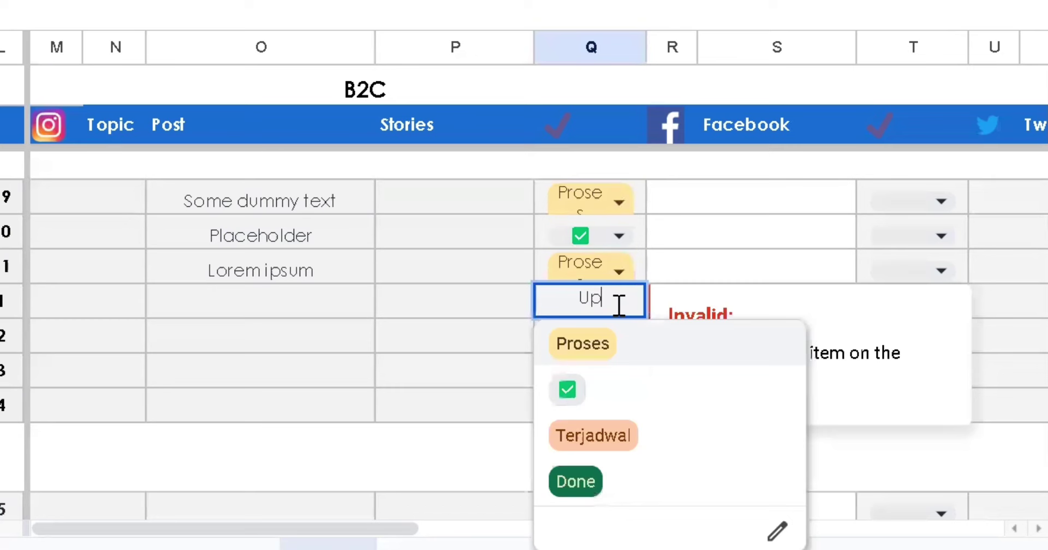
click(578, 483)
click(459, 372)
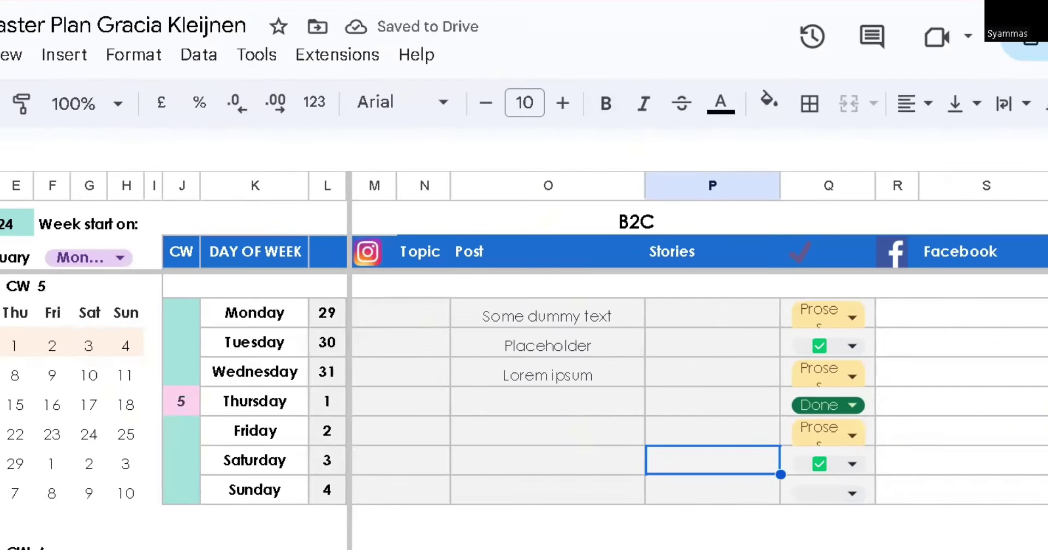
Review the Facebook, Twitter, TikTok and Pinterest columns of the Feb sheet, returning to the Instagram columns
scroll(698, 382, right, 10)
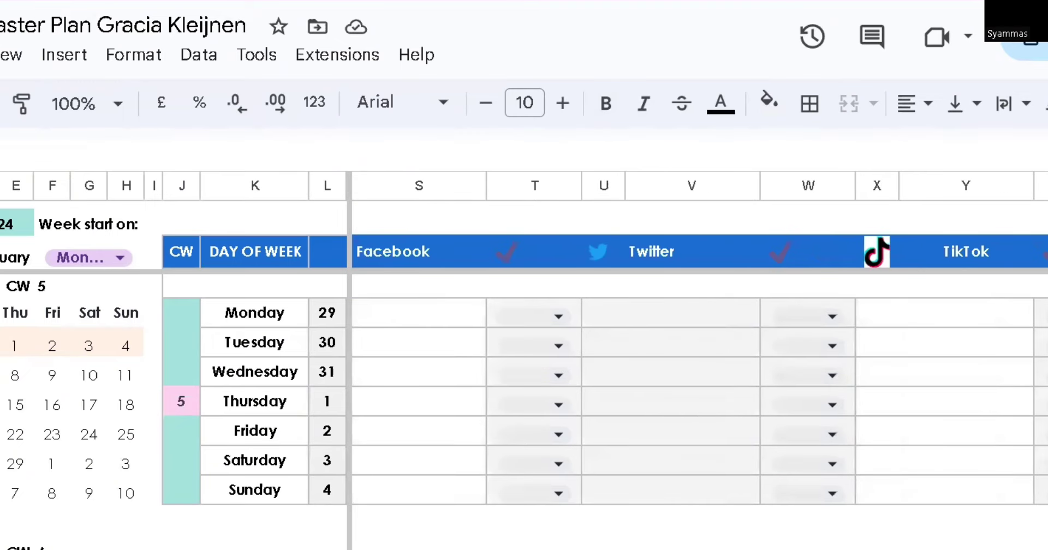
scroll(753, 480, right, 10)
scroll(753, 480, left, 8)
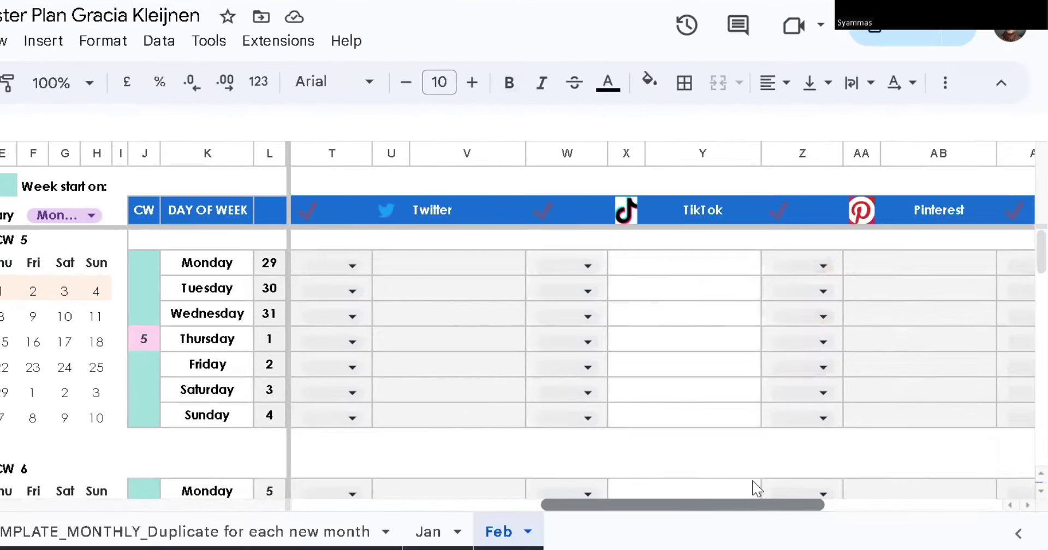
scroll(756, 487, left, 8)
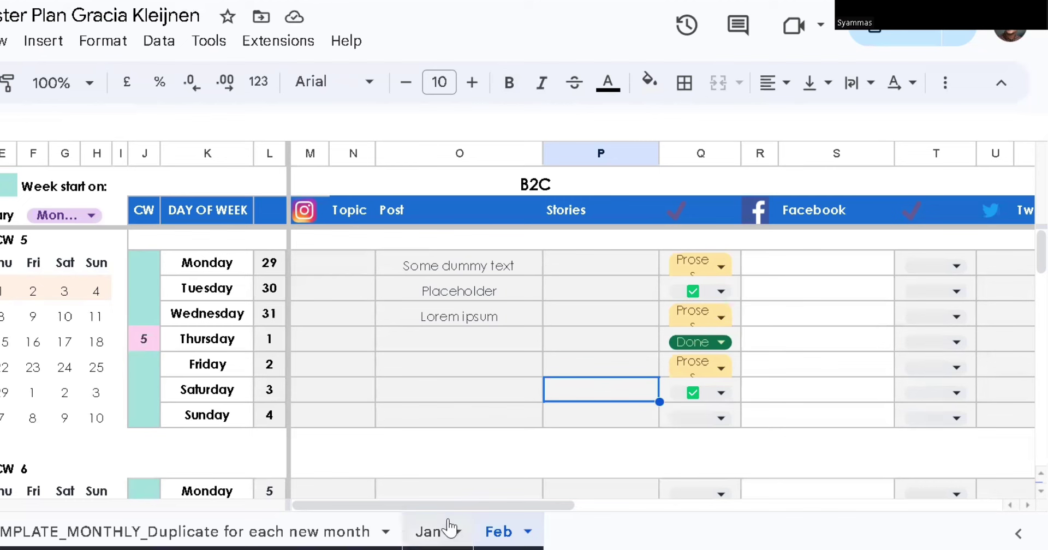
Duplicate the Feb sheet and rename the copy Mar
right_click(501, 529)
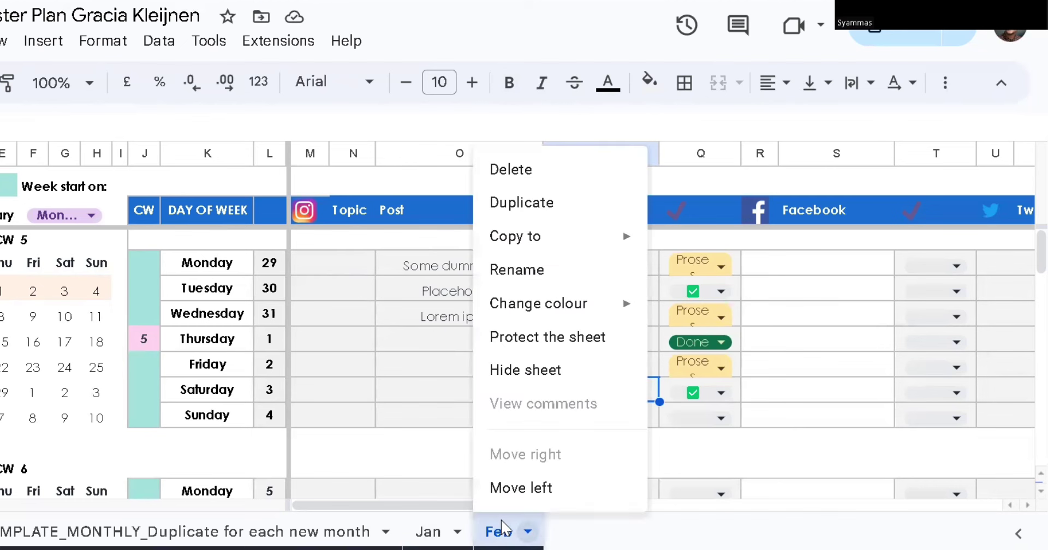
click(577, 206)
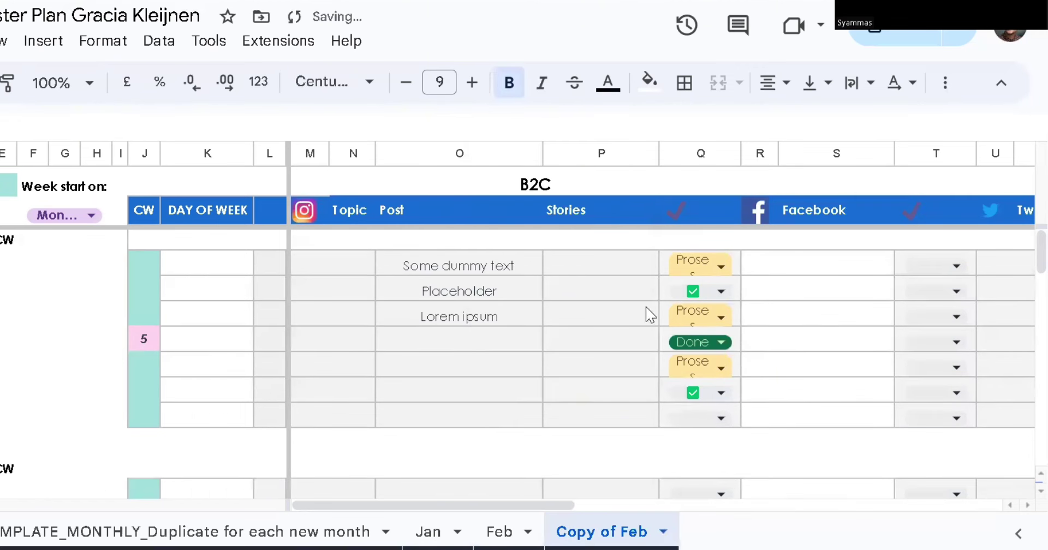
double_click(610, 528)
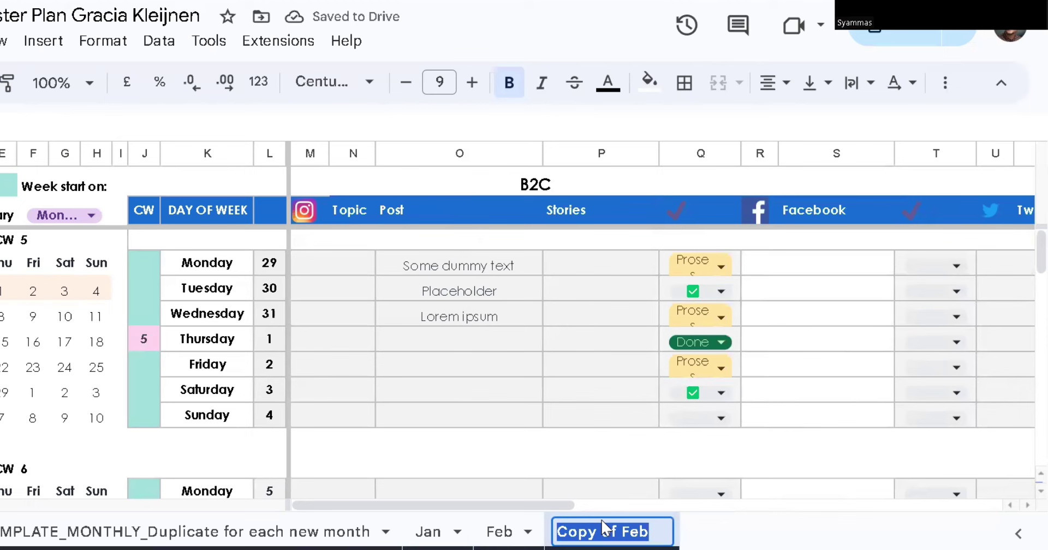
text(Mar)
key(Return)
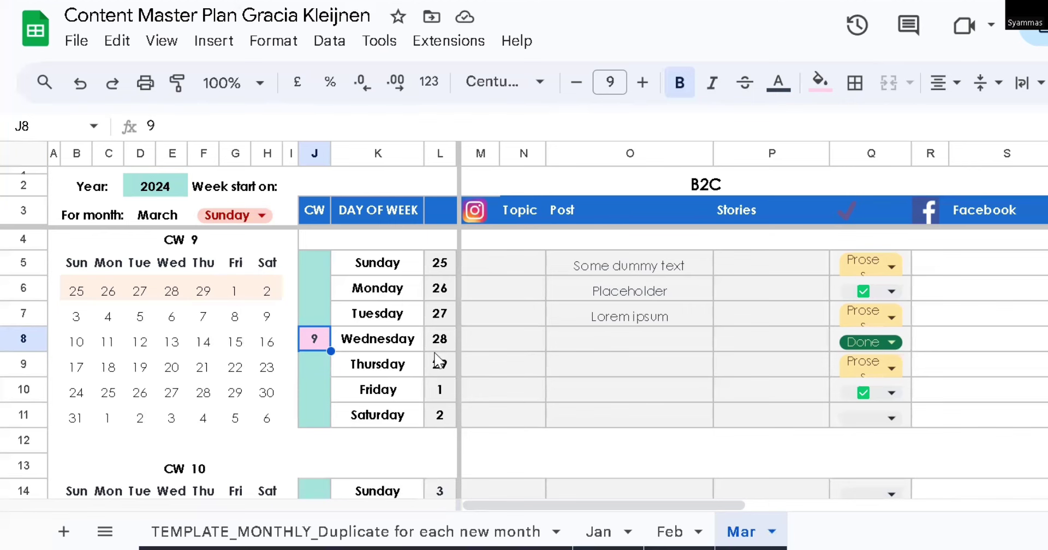
Review the dates and week numbers of the weekly blocks on the Mar sheet, returning to the first week
scroll(437, 360, down, 3)
scroll(433, 354, down, 7)
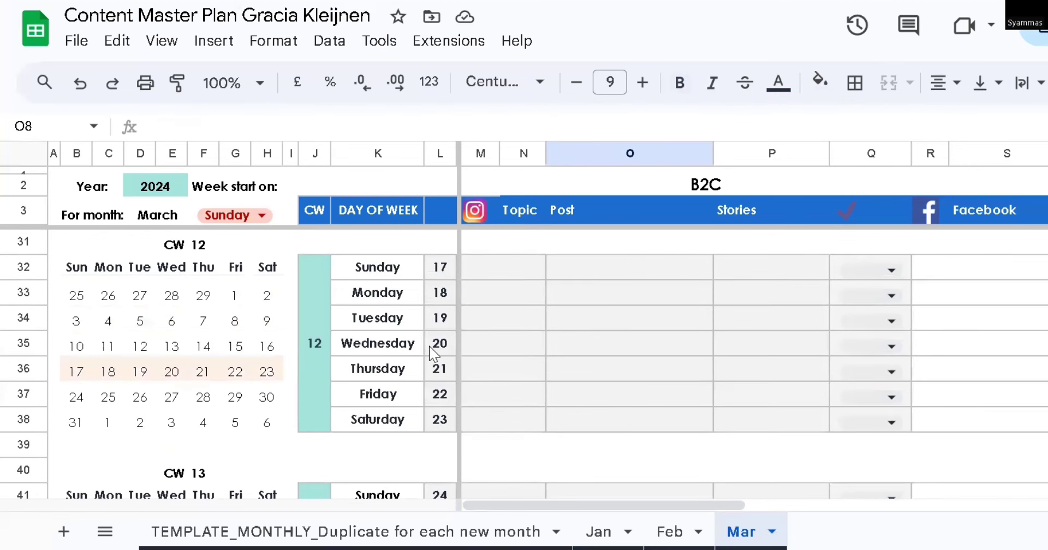
scroll(433, 354, up, 4)
scroll(433, 354, up, 6)
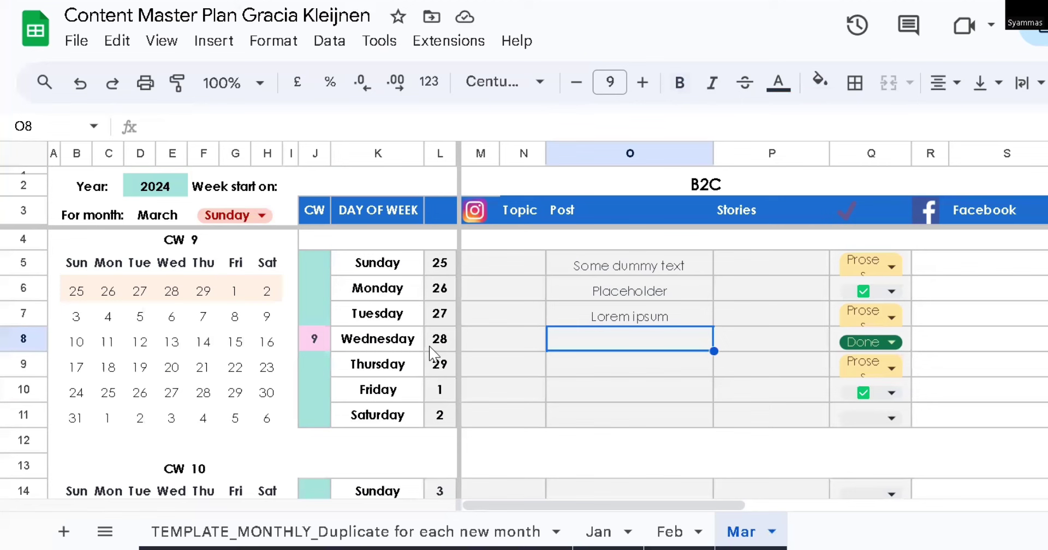